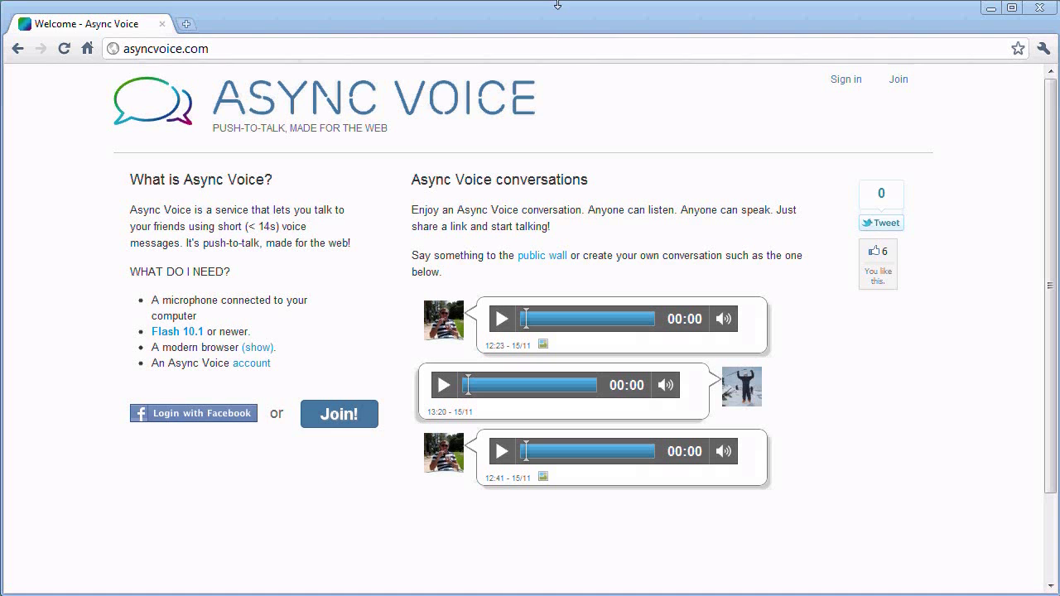
- Log in with Facebook and start a new conversation named 'Demo conversation'
{"action": "left_click", "coordinate": [228, 414]}
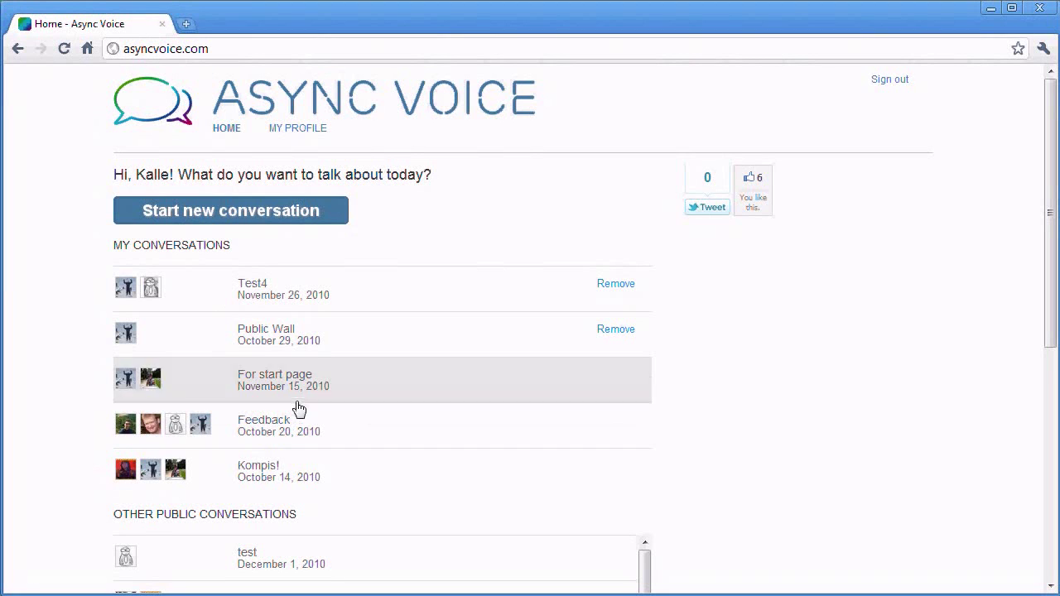
{"action": "left_click", "coordinate": [265, 217]}
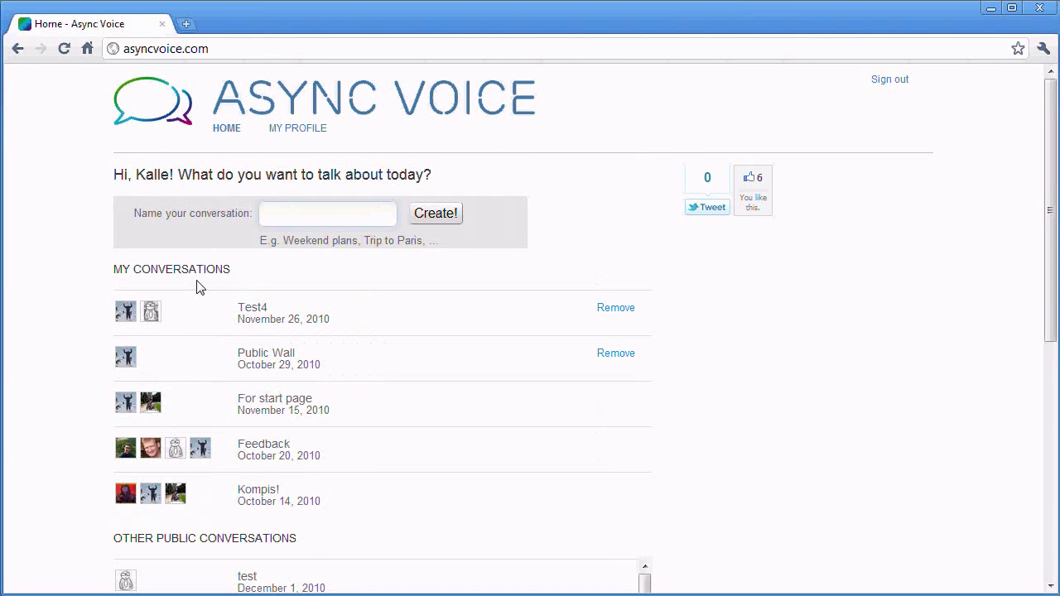
{"action": "type", "text": "Demo conver"}
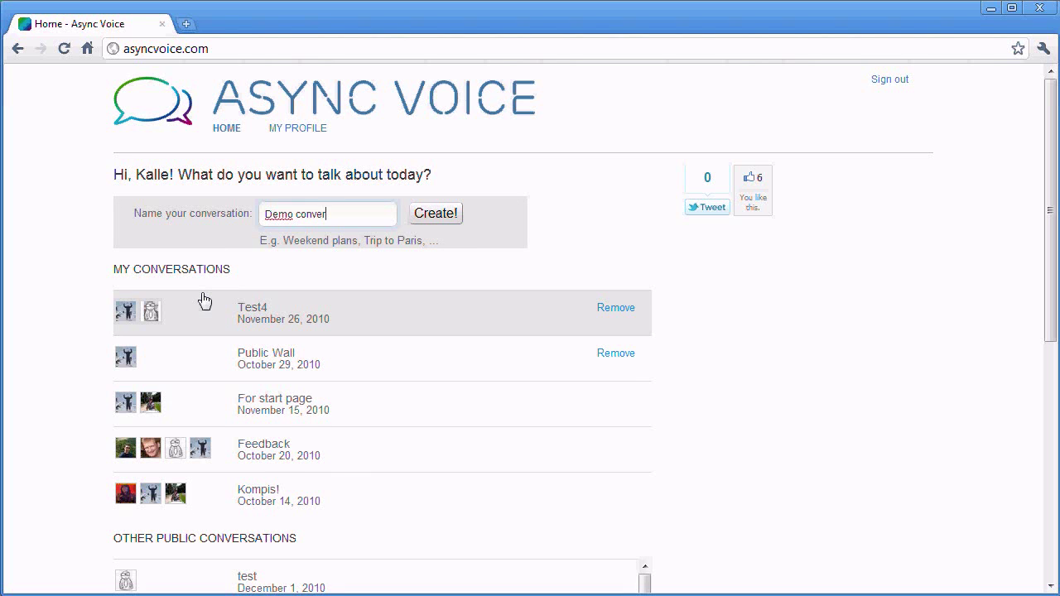
{"action": "type", "text": "sation"}
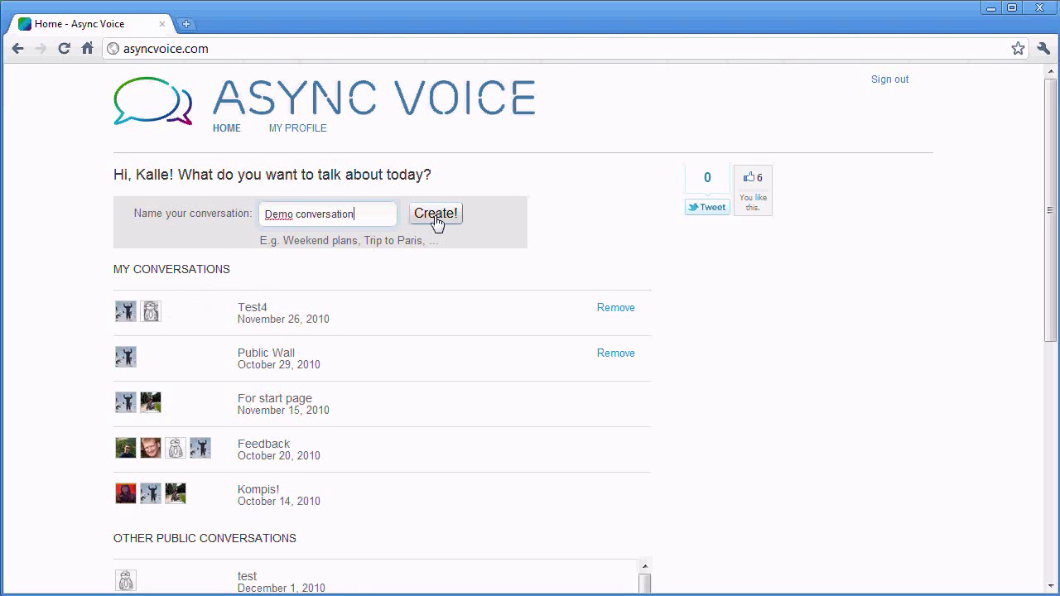
- Create 'Demo conversation', then select its web address and review the invite panel and participants
{"action": "left_click", "coordinate": [437, 217]}
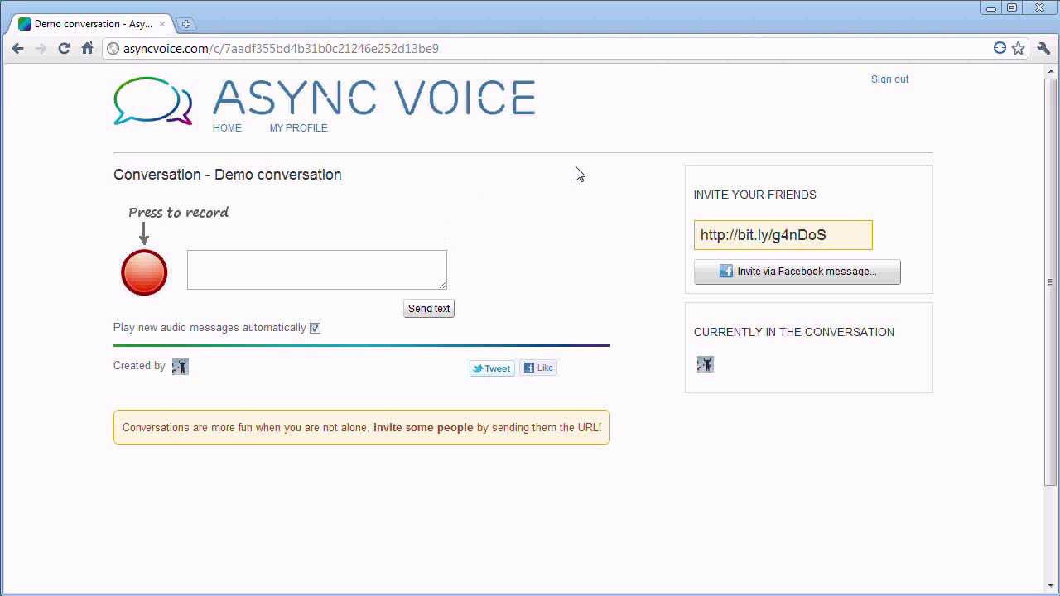
{"action": "left_click_drag", "start_coordinate": [450, 47], "coordinate": [122, 47]}
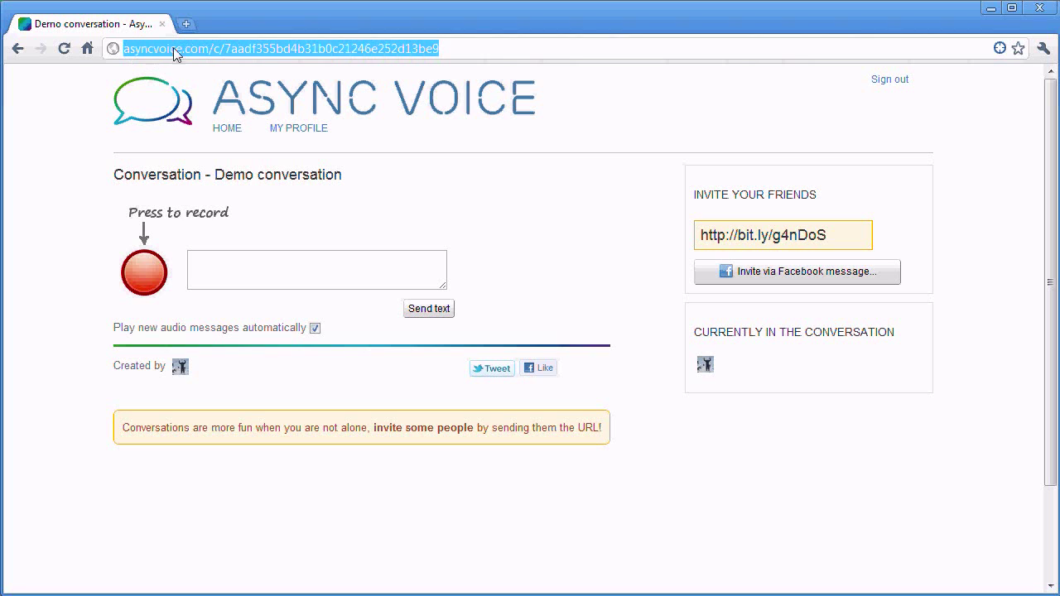
{"action": "key", "text": "Tab"}
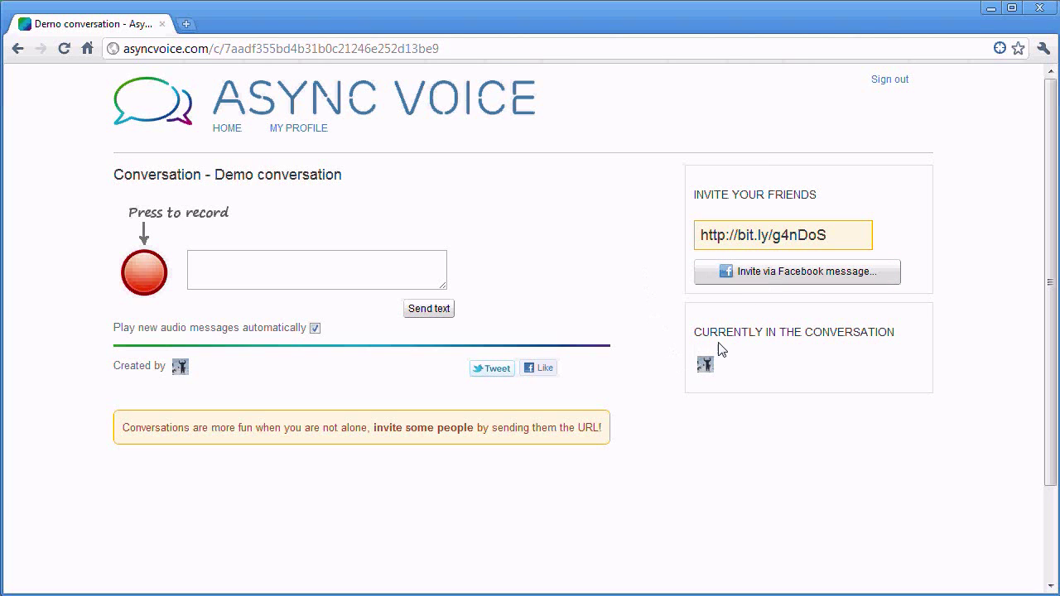
{"action": "mouse_move", "coordinate": [708, 369]}
{"action": "mouse_move", "coordinate": [183, 368]}
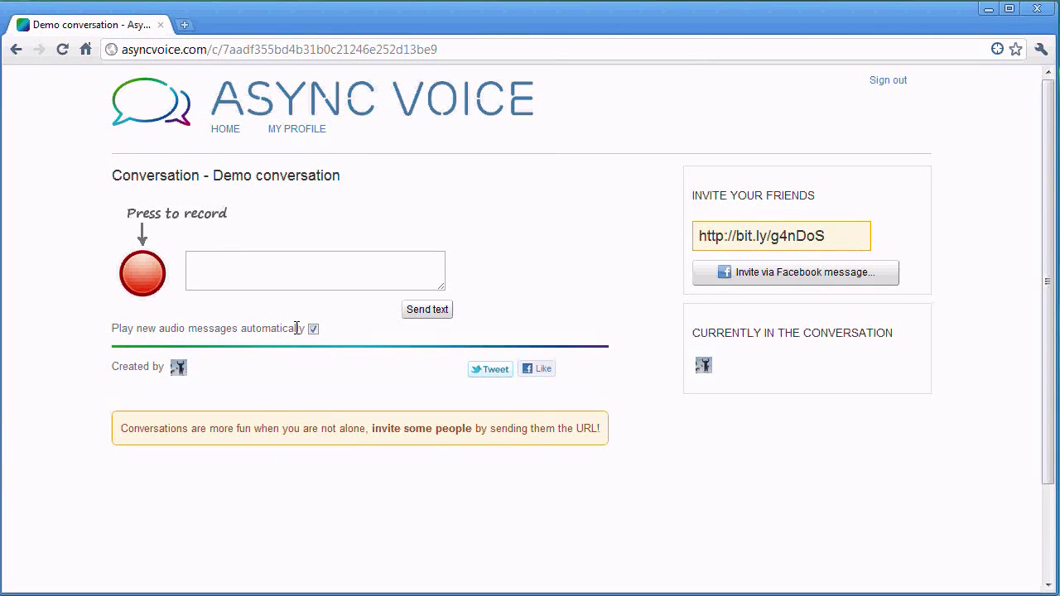
- Record a 3-second voice message with microphone access allowed and post it to the conversation
{"action": "left_click", "coordinate": [137, 278]}
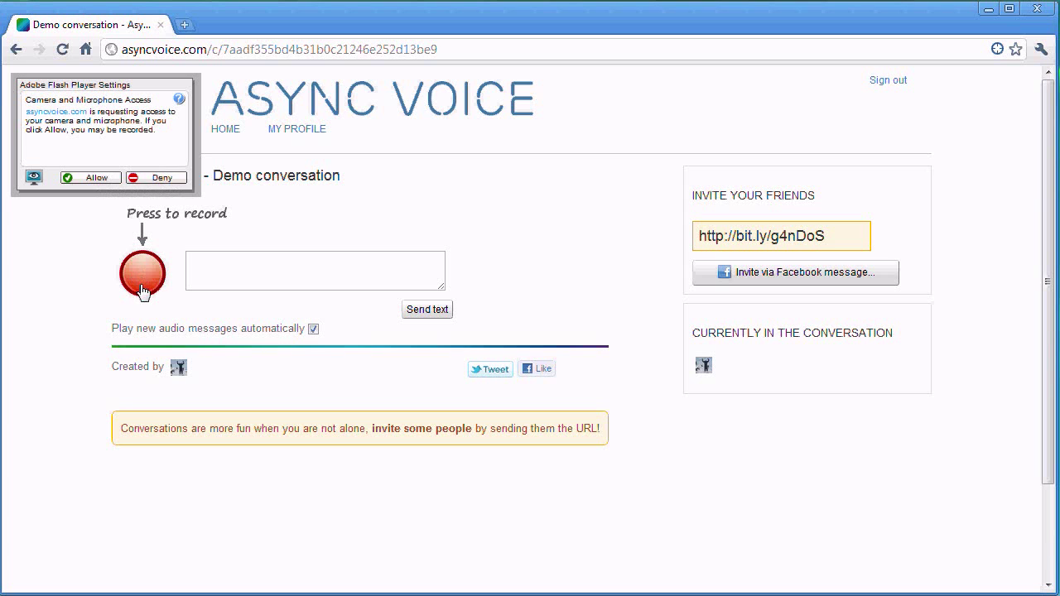
{"action": "left_click", "coordinate": [103, 182]}
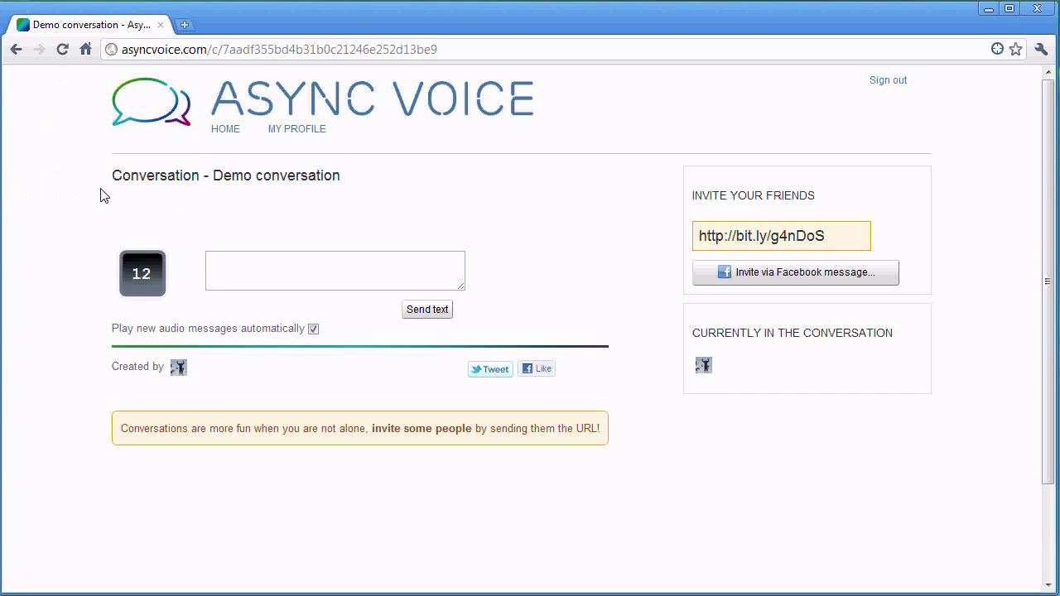
{"action": "left_click", "coordinate": [157, 274]}
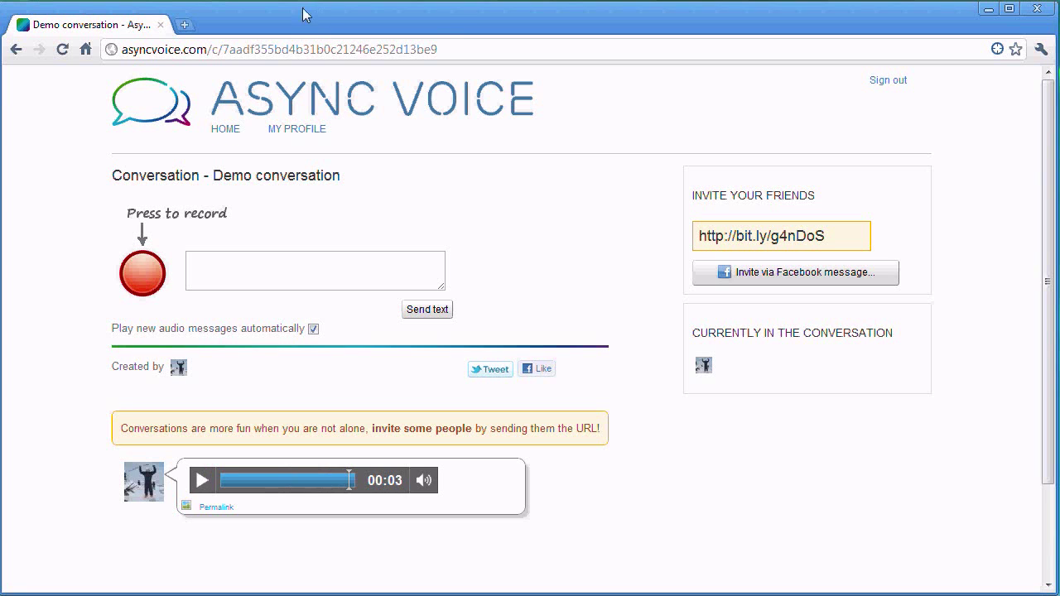
- Send the text message 'Welcome to the conversation!' to Demo conversation
{"action": "type", "text": "W"}
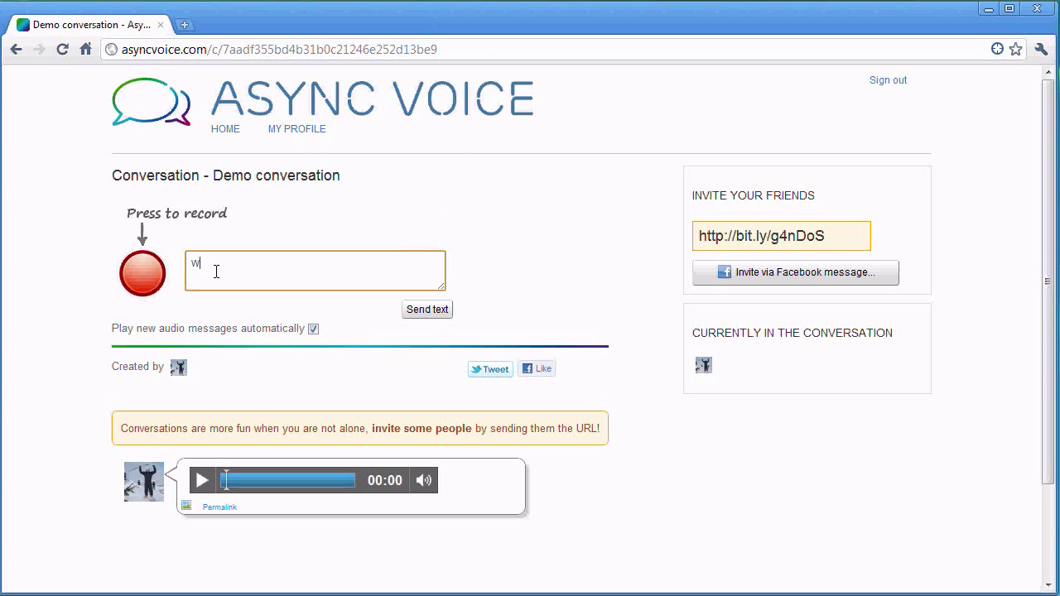
{"action": "type", "text": "elcome to the conversa"}
{"action": "type", "text": "tion!"}
{"action": "left_click", "coordinate": [412, 320]}
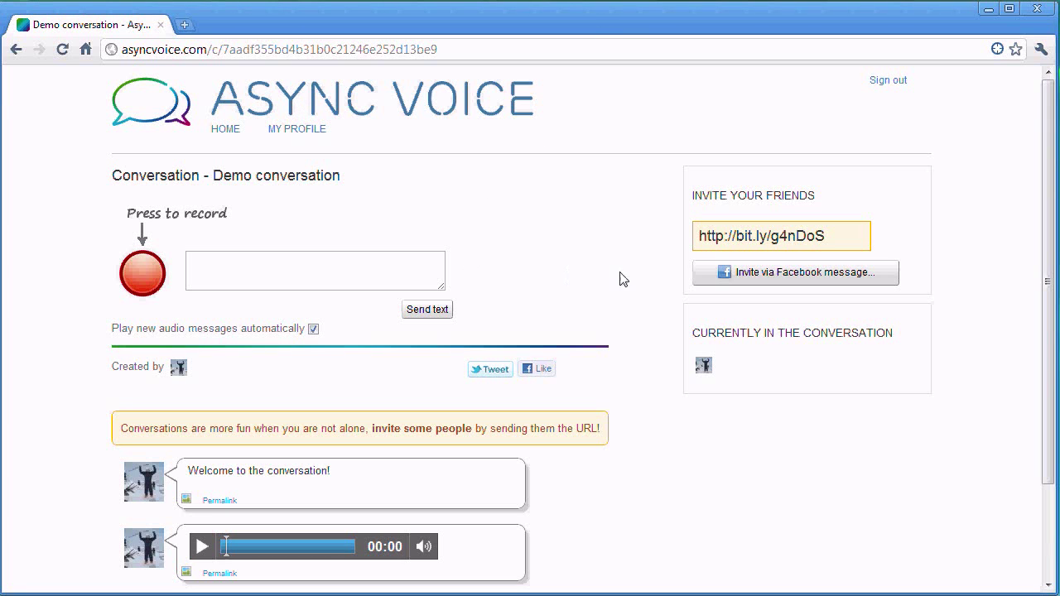
- Address a Facebook invite message carrying the conversation link to a friend
{"action": "left_click", "coordinate": [777, 279]}
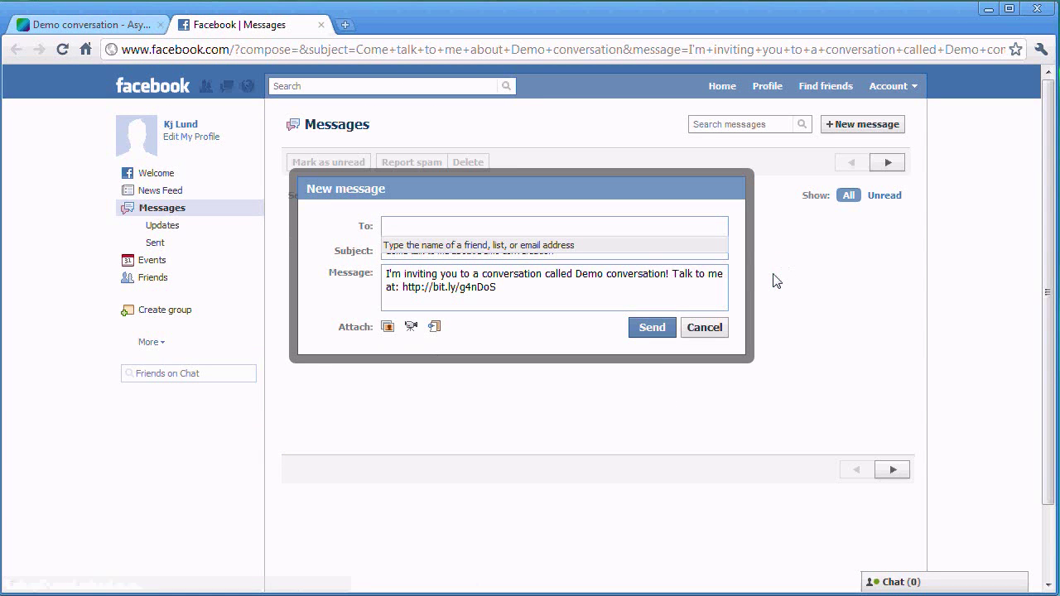
{"action": "type", "text": "Estan"}
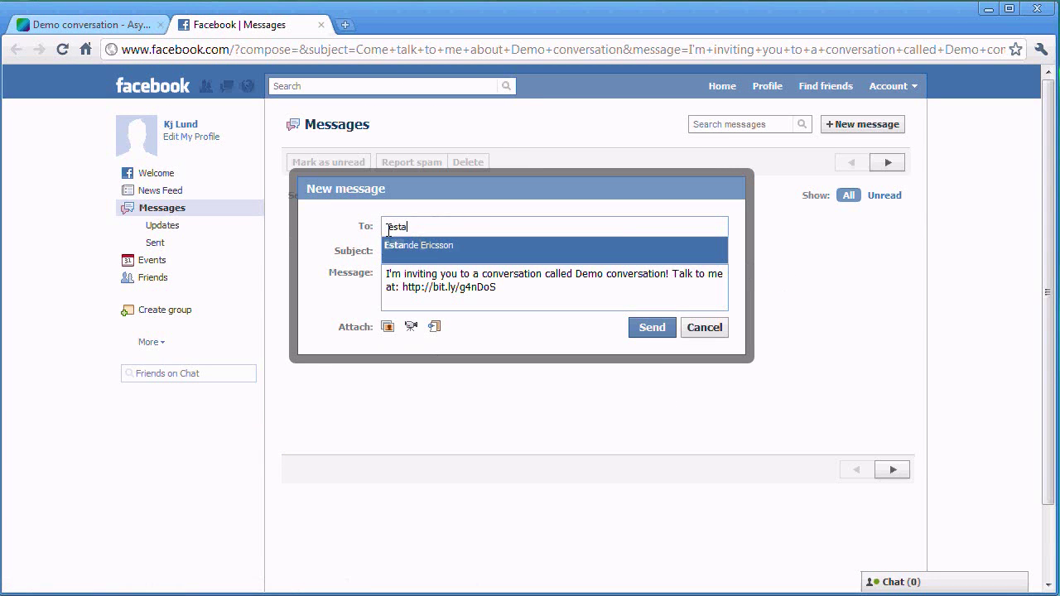
{"action": "left_click", "coordinate": [399, 245]}
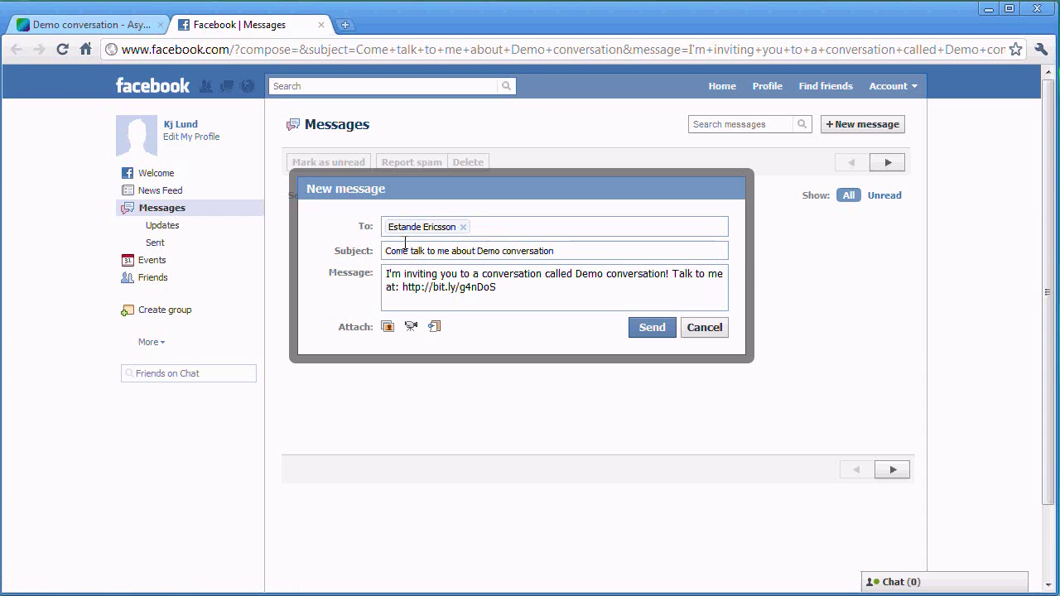
{"action": "key", "text": "Tab"}
{"action": "key", "text": "Tab"}
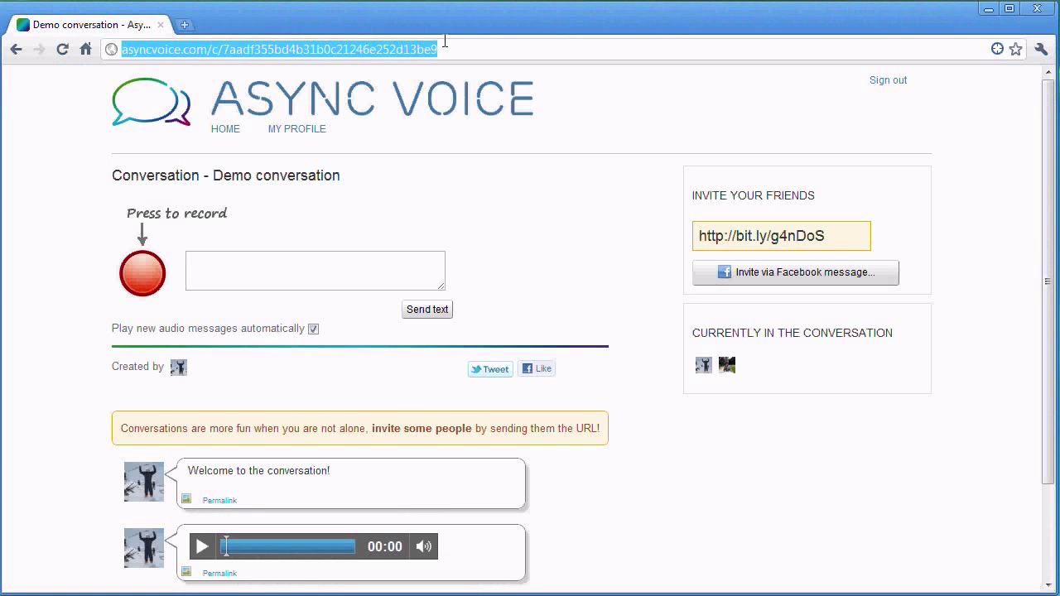
- Record a reply voice message and publish it to the Facebook wall with 'Join the conversation!'
{"action": "left_click", "coordinate": [445, 41]}
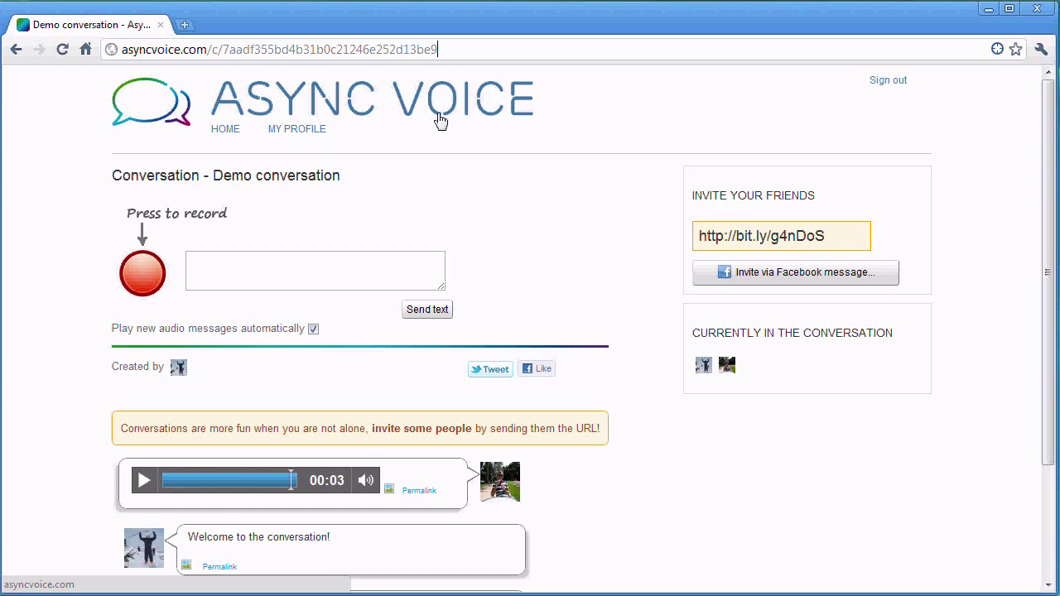
{"action": "left_click", "coordinate": [155, 276]}
{"action": "left_click", "coordinate": [103, 178]}
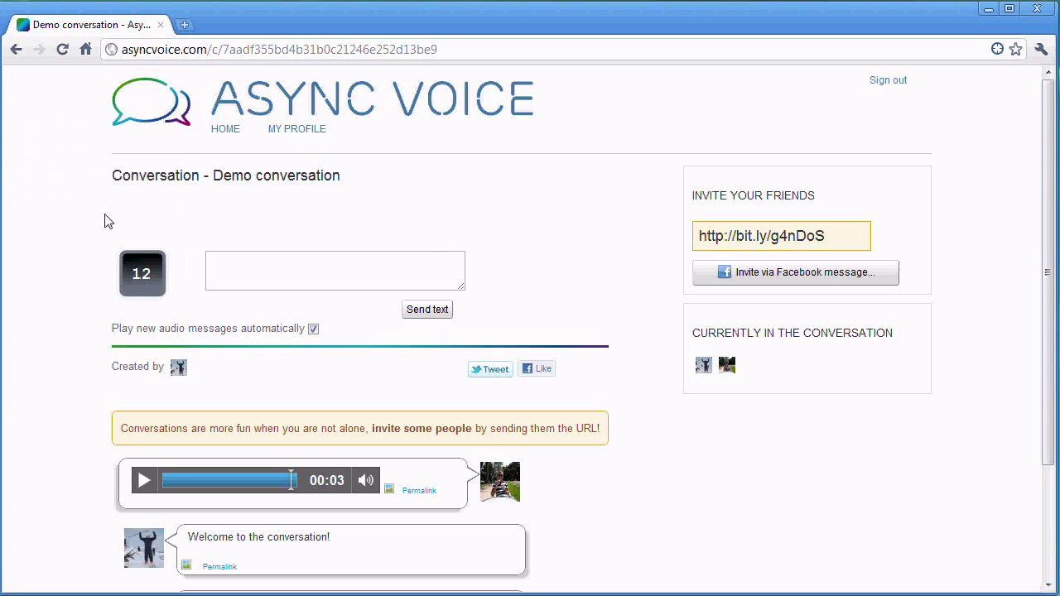
{"action": "left_click", "coordinate": [158, 287]}
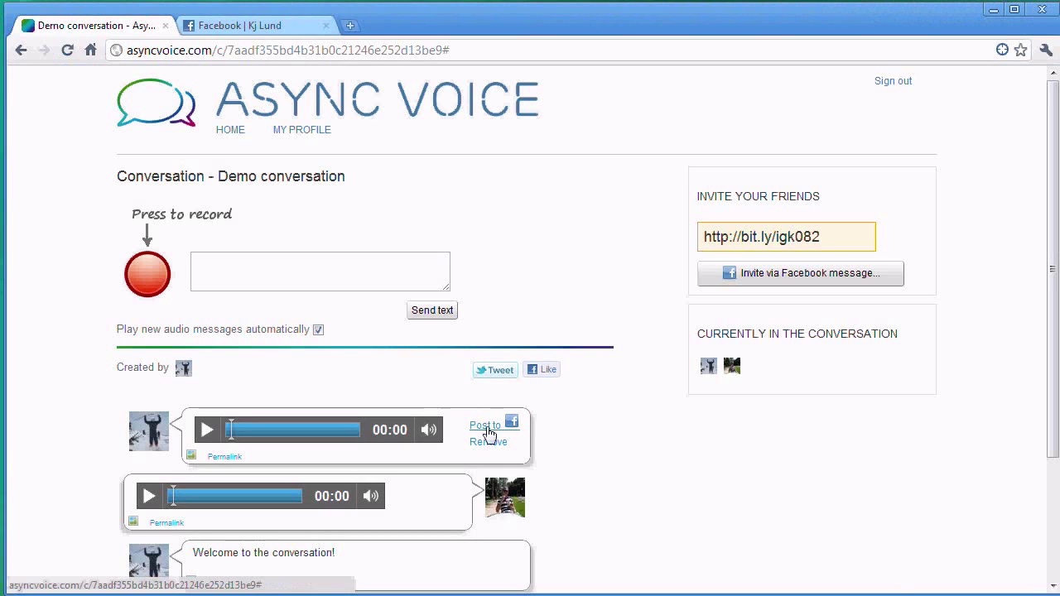
{"action": "left_click", "coordinate": [489, 429]}
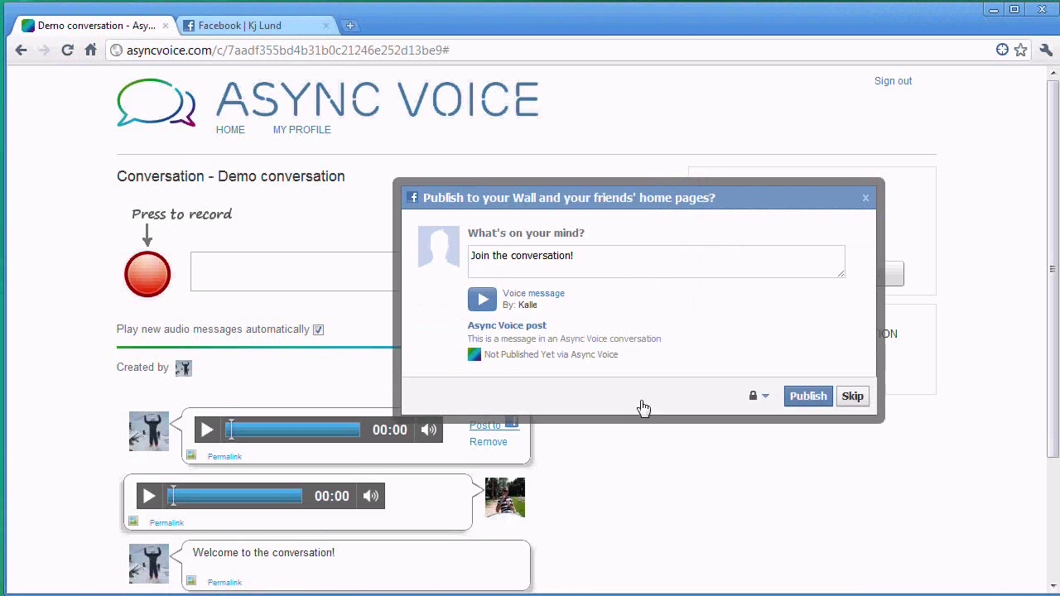
{"action": "left_click", "coordinate": [808, 397]}
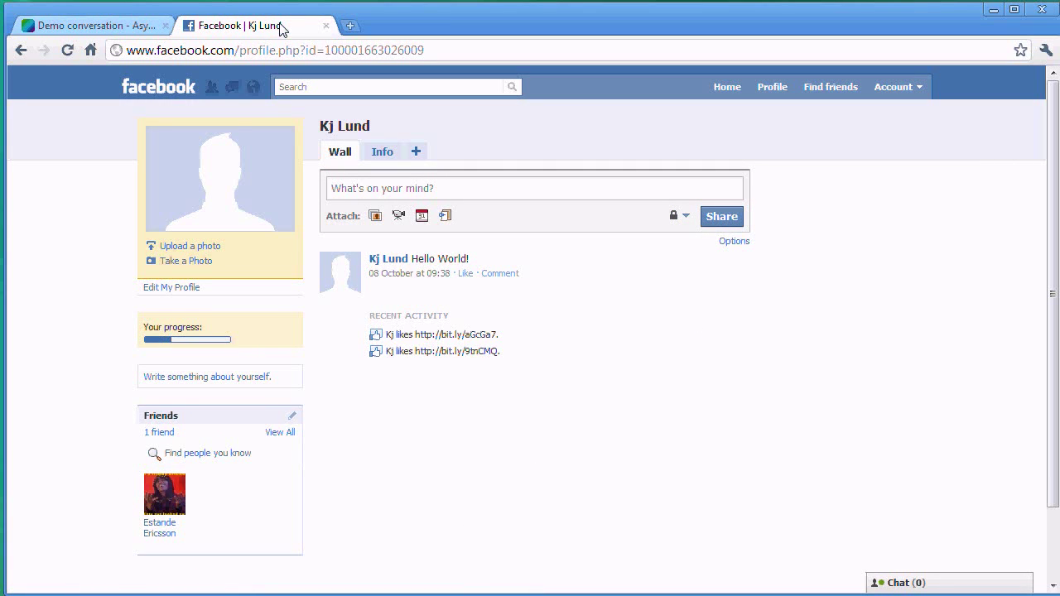
- Reload the Facebook profile and play the new 'Join the conversation!' voice post
{"action": "left_click", "coordinate": [76, 55]}
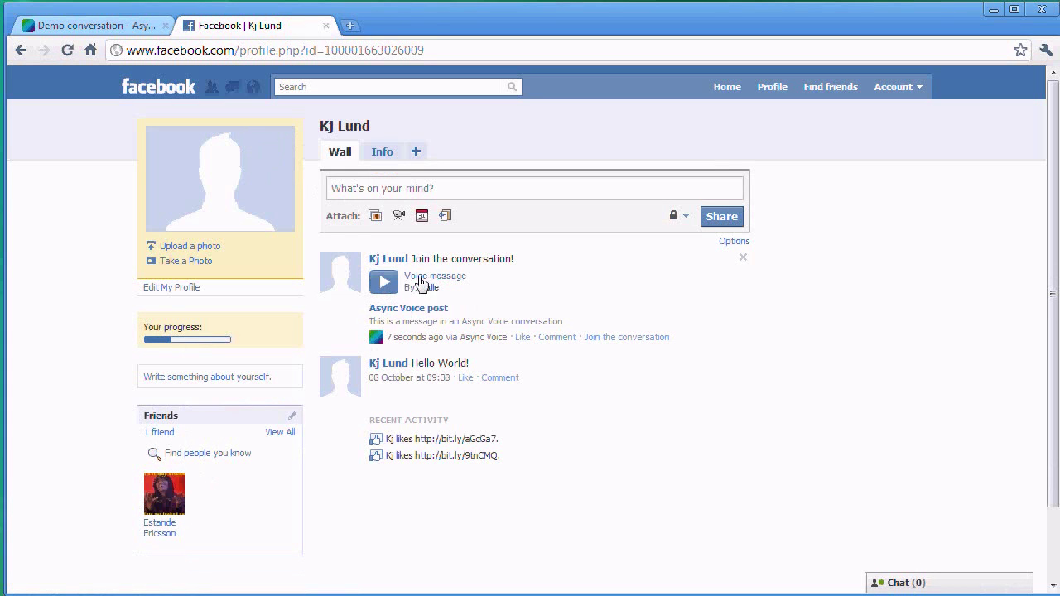
{"action": "left_click", "coordinate": [387, 286]}
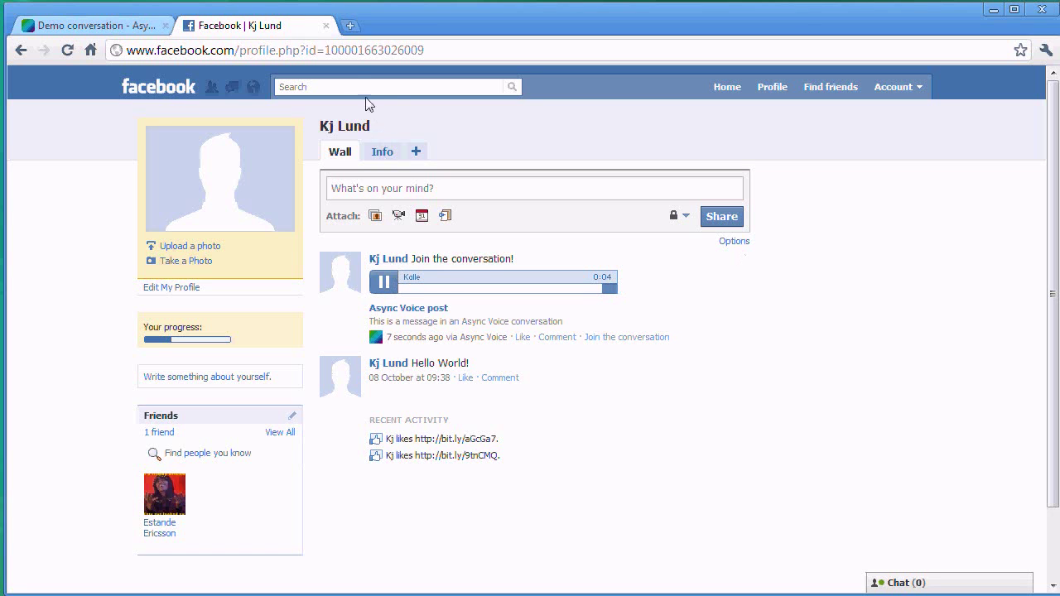
- Close the Facebook tab to return to the Demo conversation page
{"action": "left_click", "coordinate": [327, 26]}
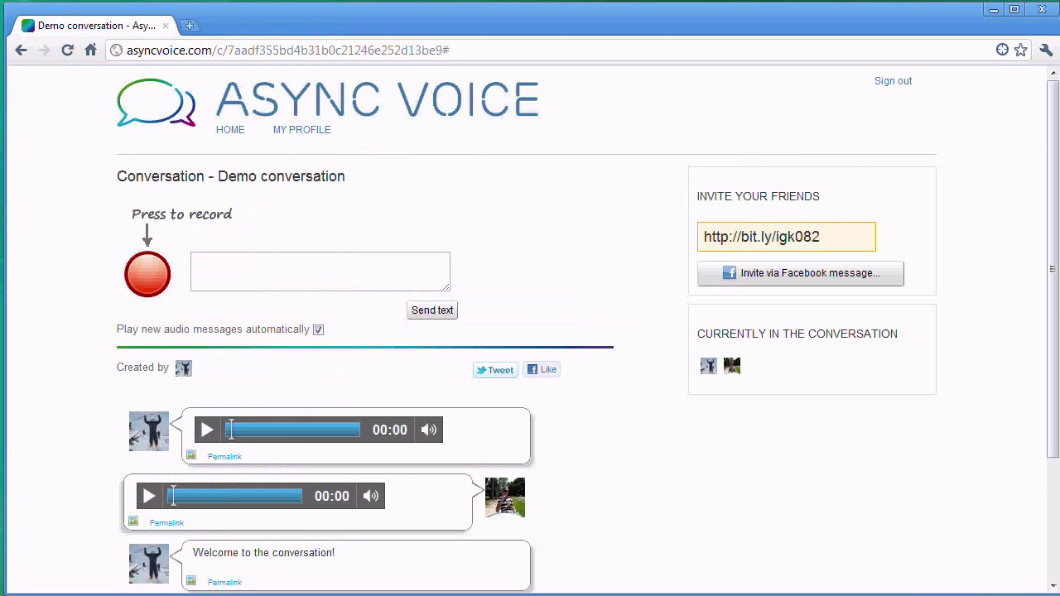